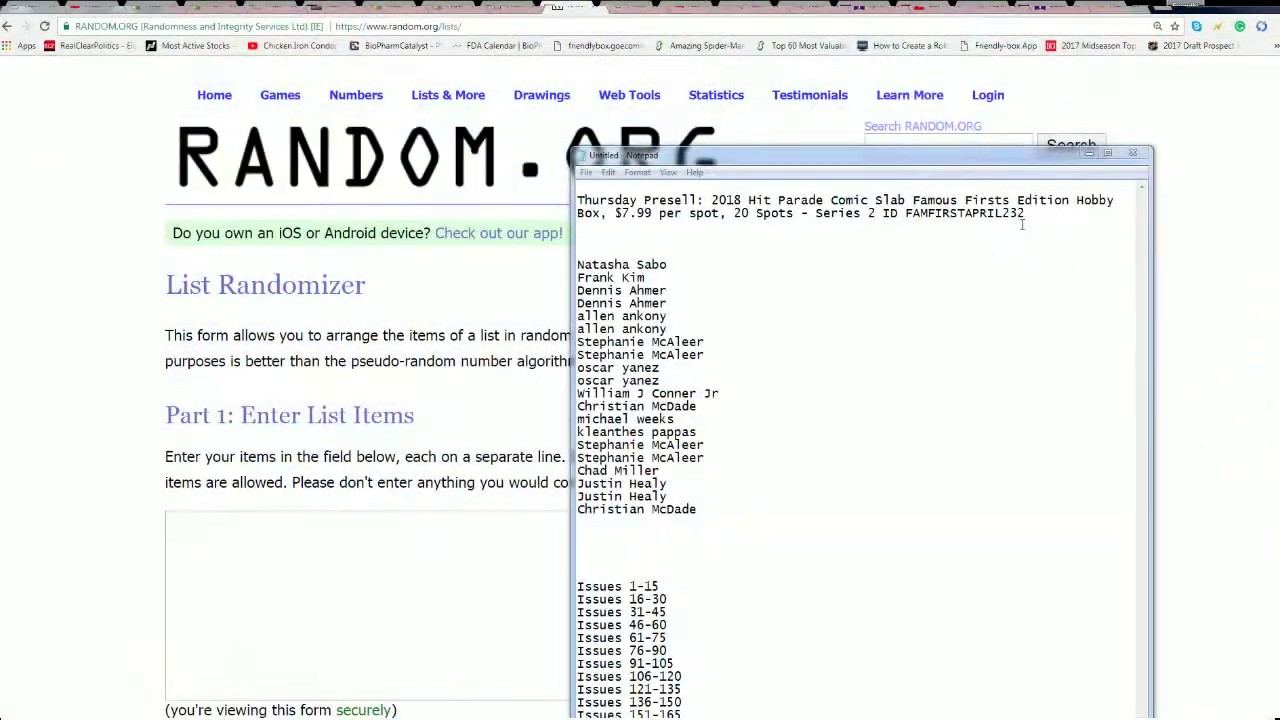
Step: Copy the 20 owner names from Notepad and move to the empty List Randomizer entry box
left_click_drag(1025, 213, 906, 213)
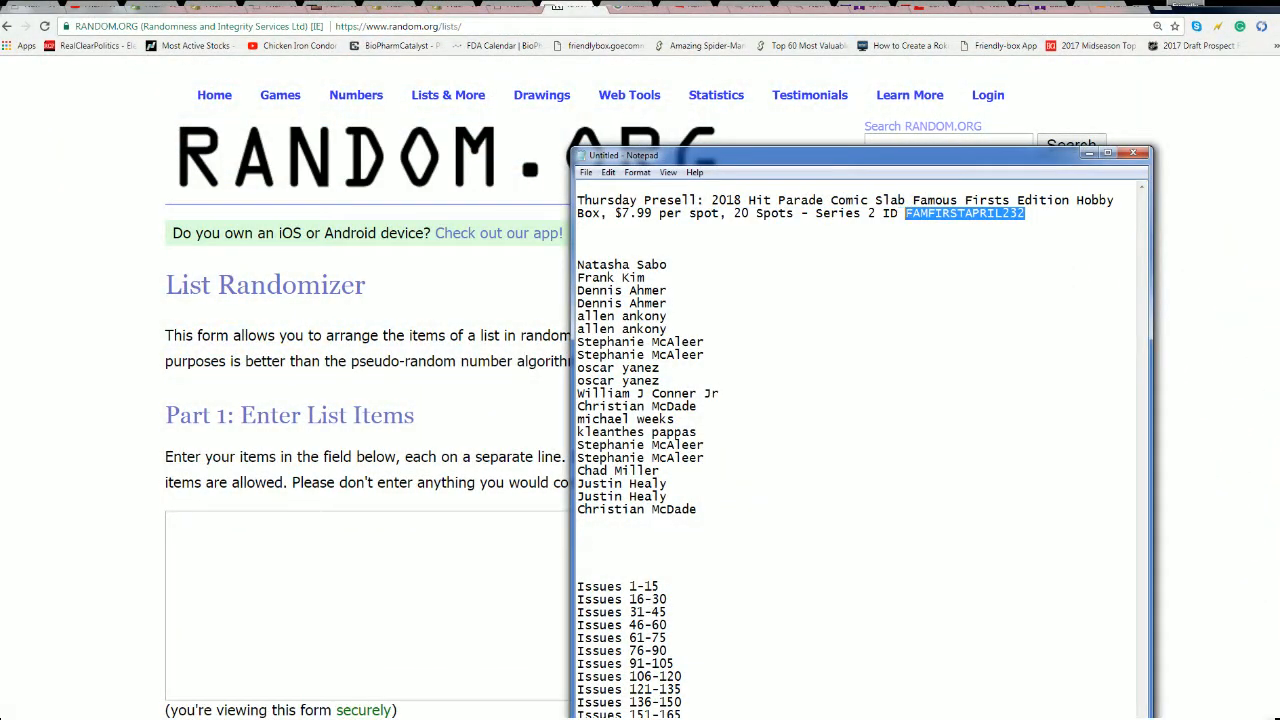
left_click_drag(700, 509, 577, 264)
right_click(600, 270)
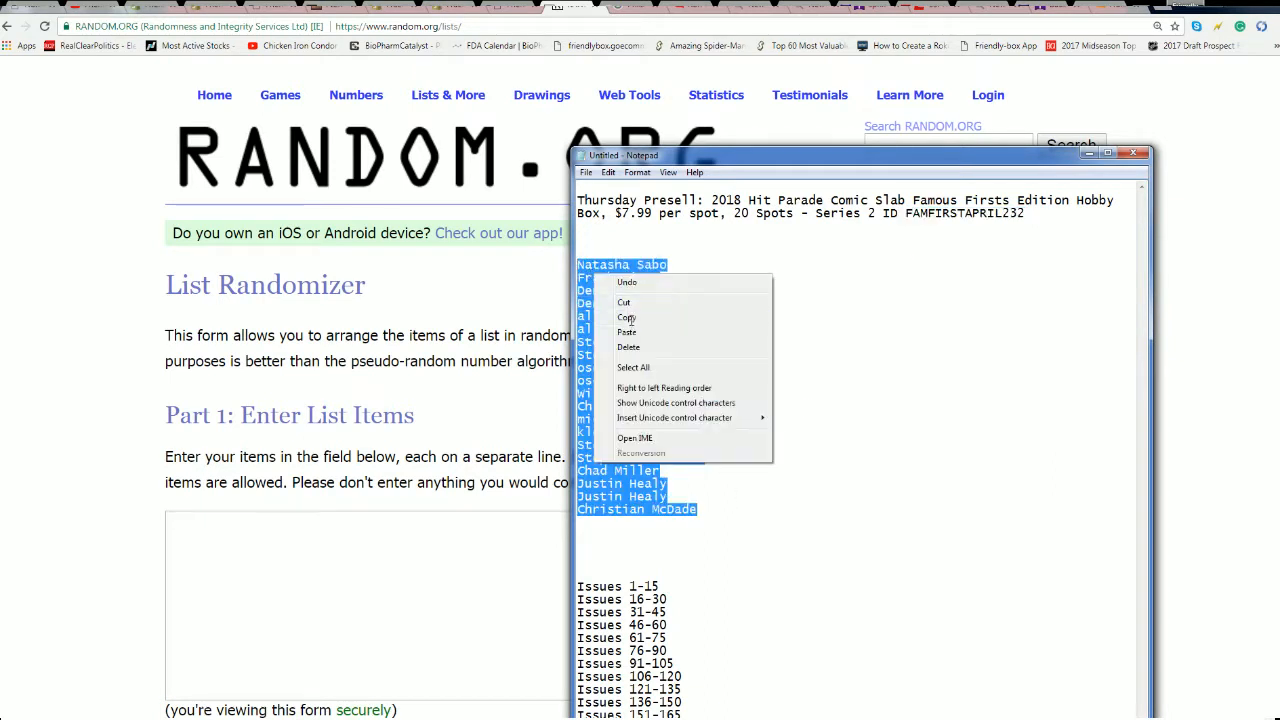
left_click(626, 317)
left_click(300, 550)
Step: Paste the owner names into the randomizer and shuffle them several times
right_click(300, 335)
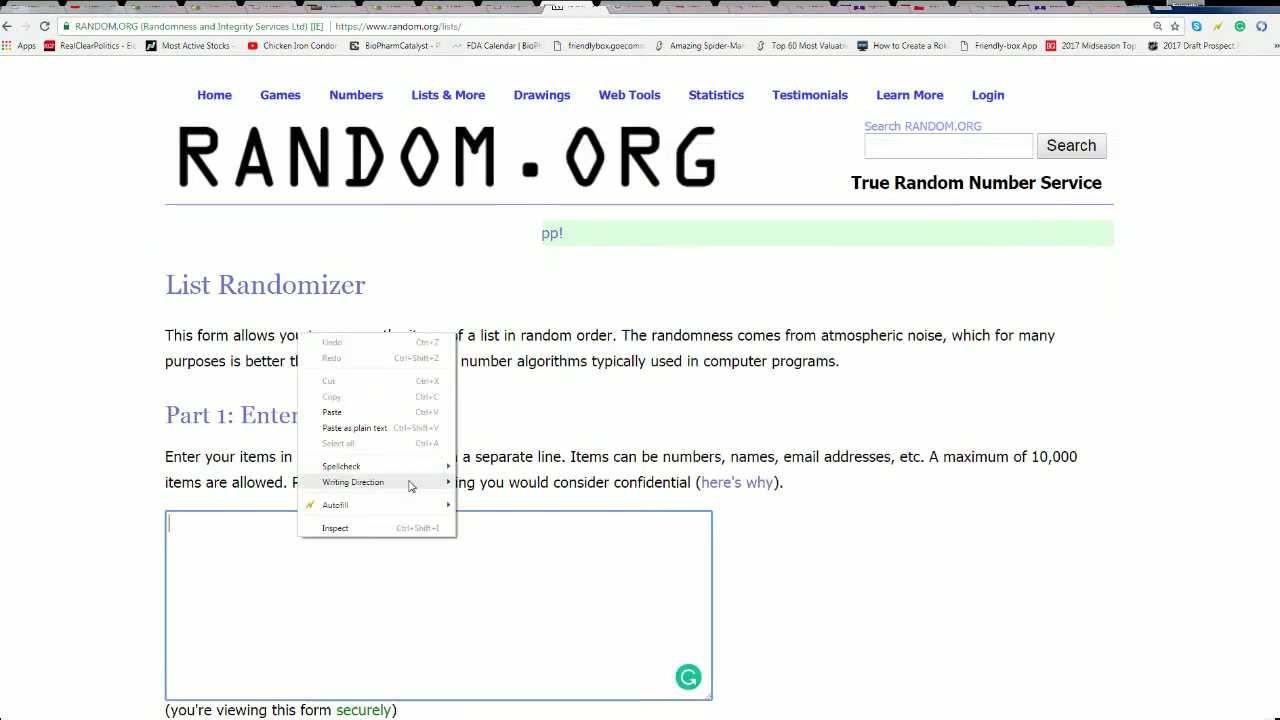
left_click(340, 412)
scroll(800, 550, "down", 1)
scroll(800, 550, "down", 3)
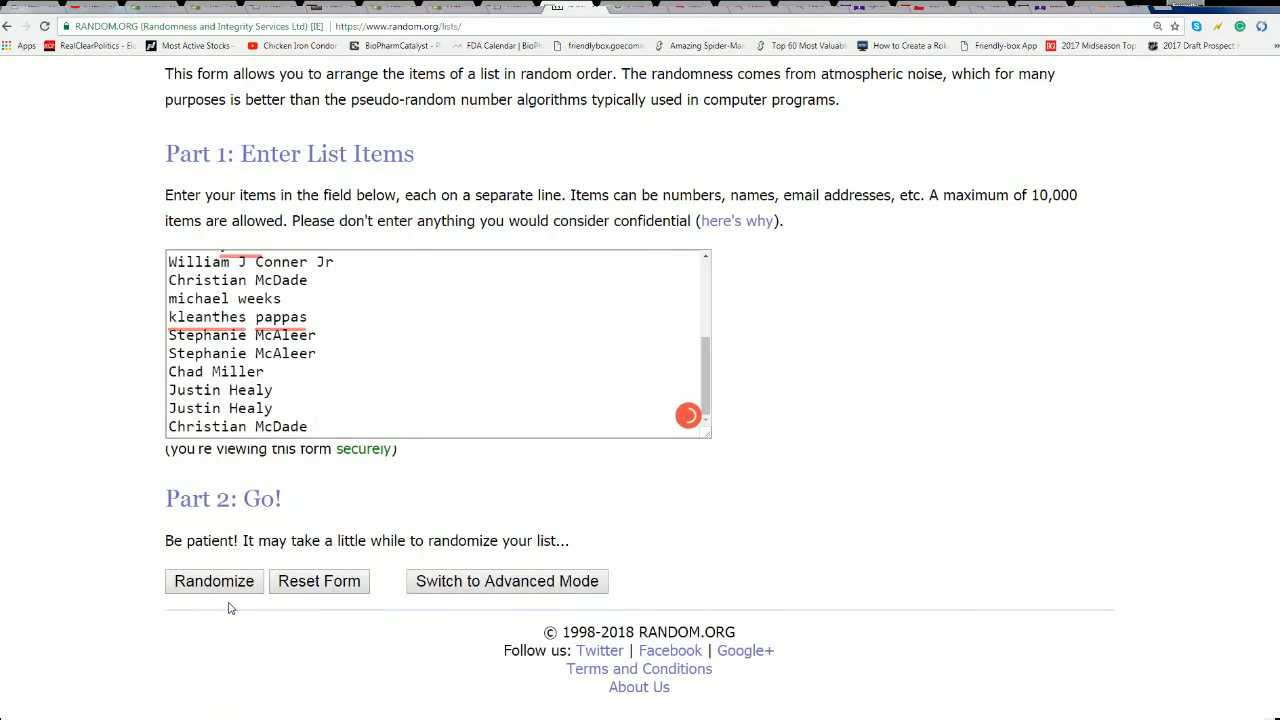
left_click(214, 581)
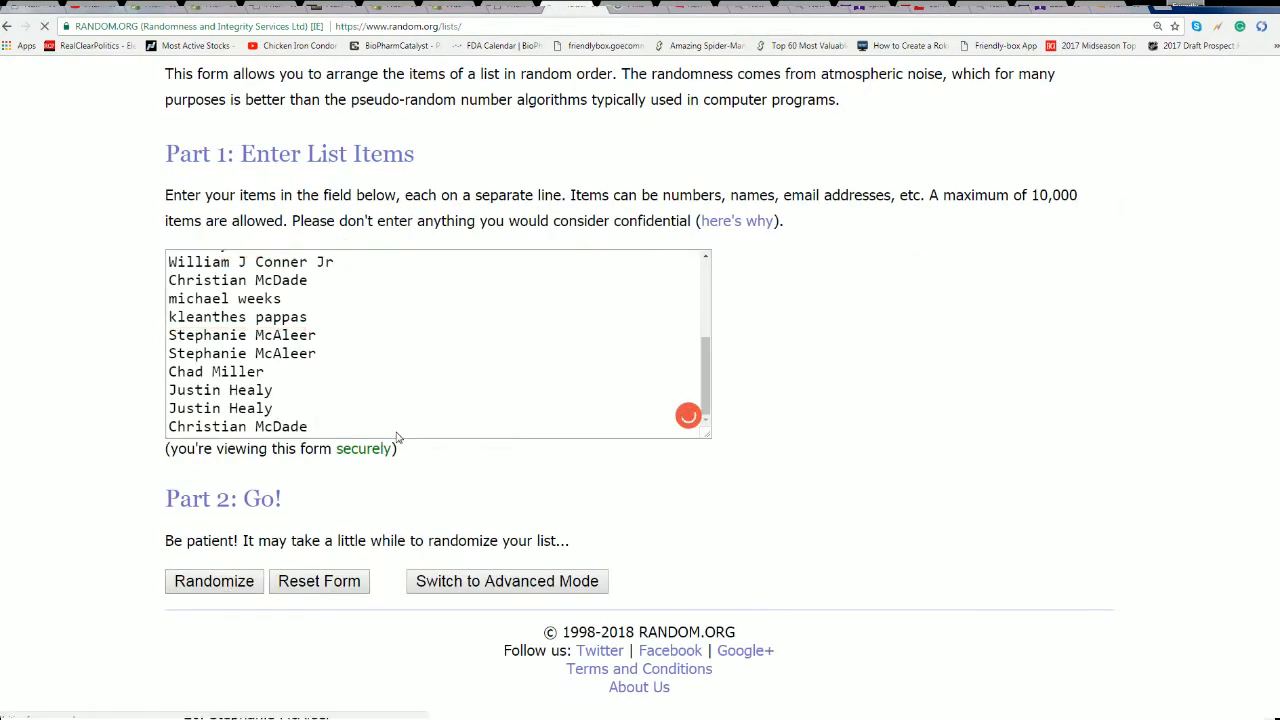
scroll(479, 391, "down", 3)
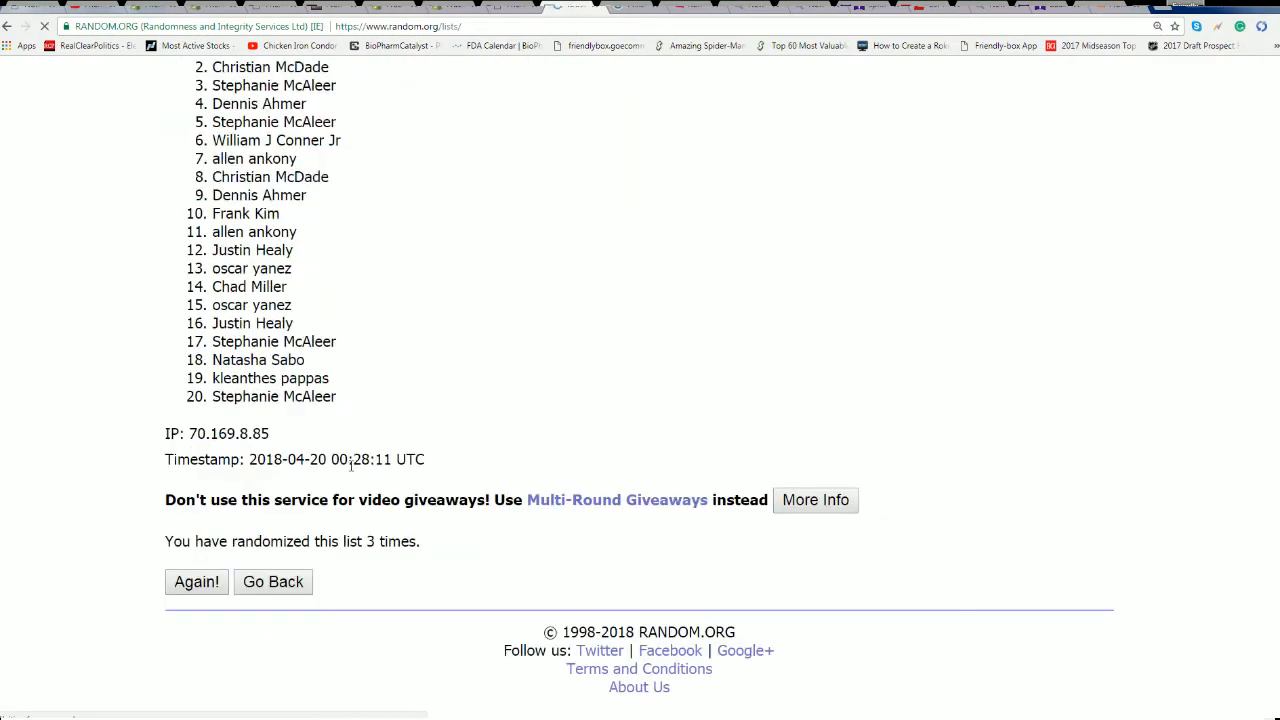
left_click(196, 582)
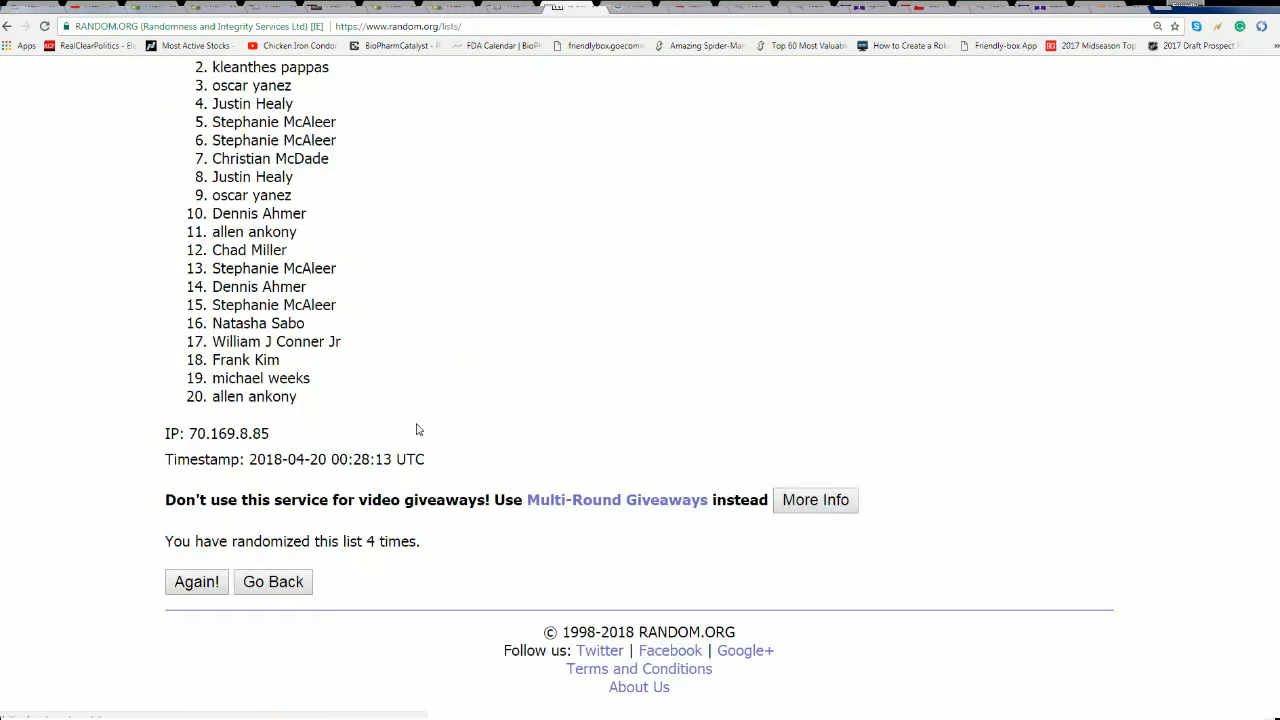
left_click(196, 582)
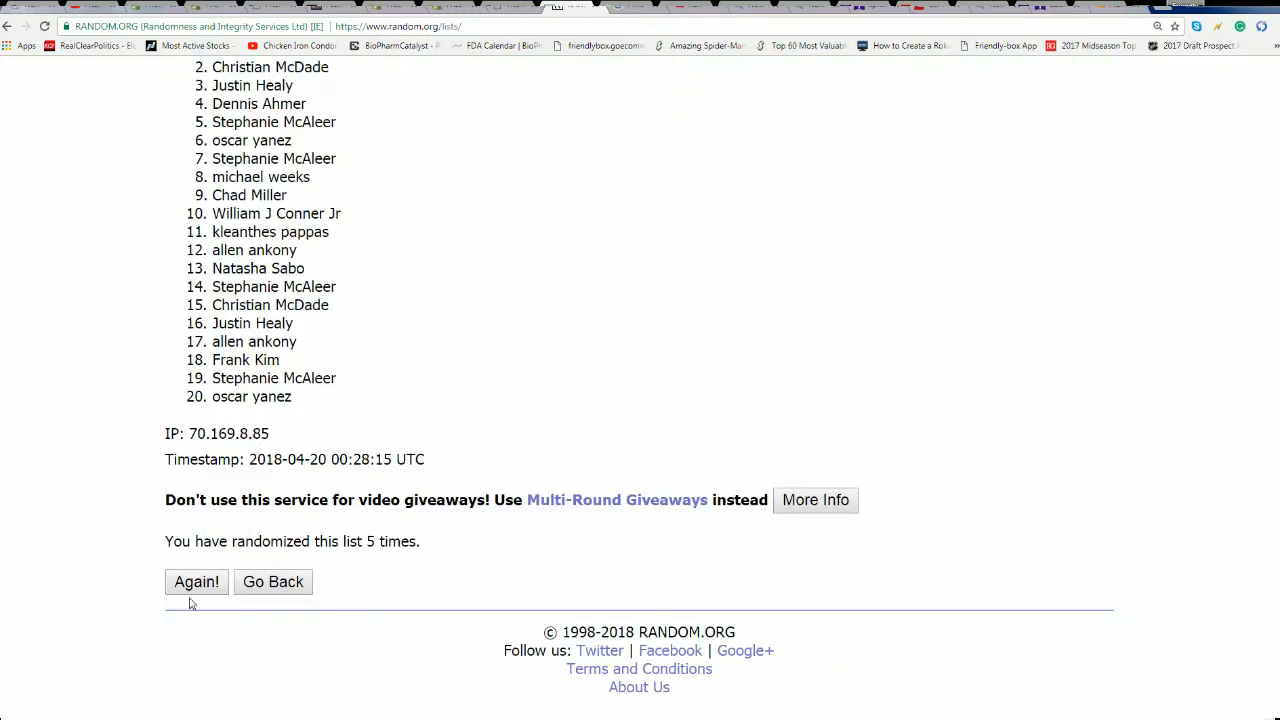
left_click(196, 582)
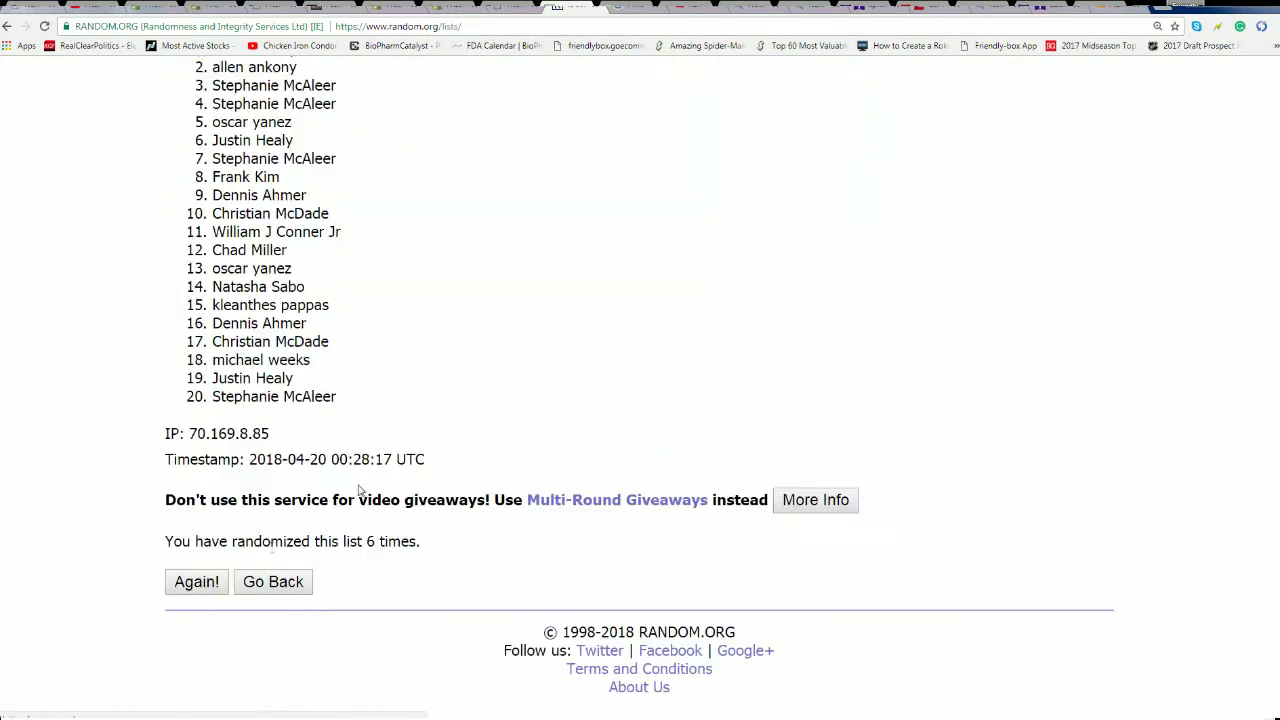
left_click(196, 582)
scroll(640, 400, "down", 2)
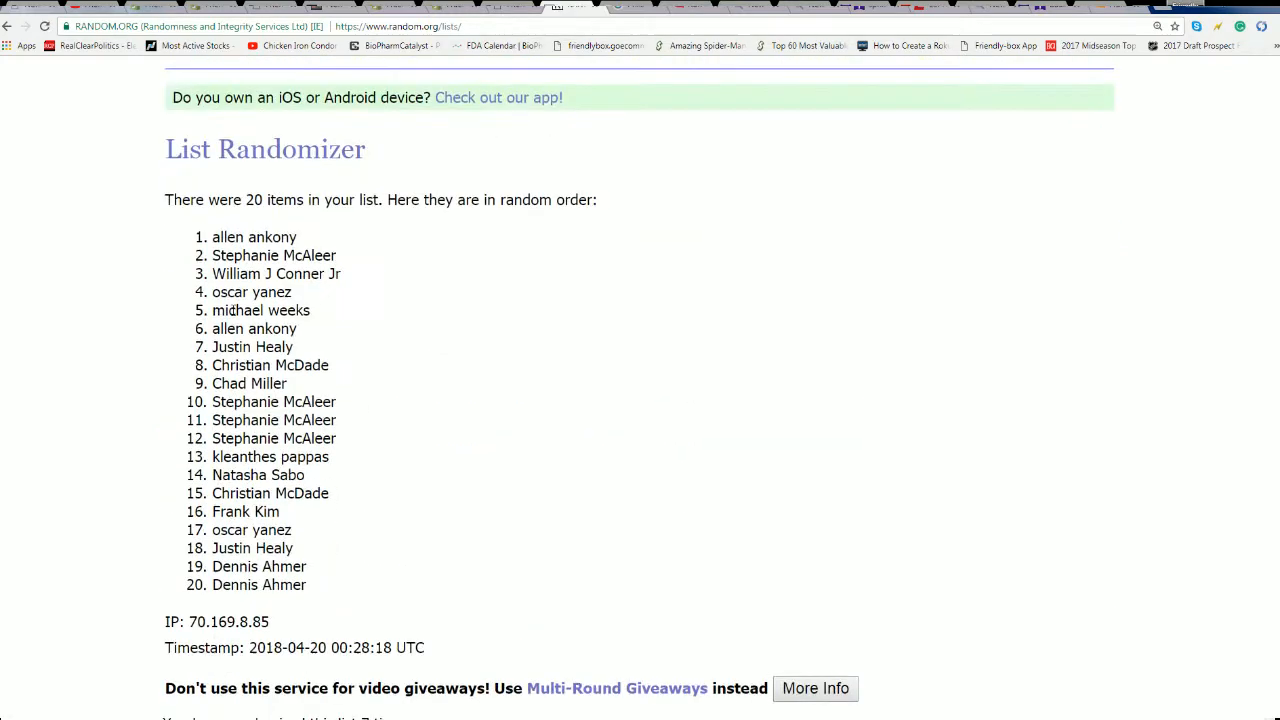
left_click_drag(208, 240, 300, 588)
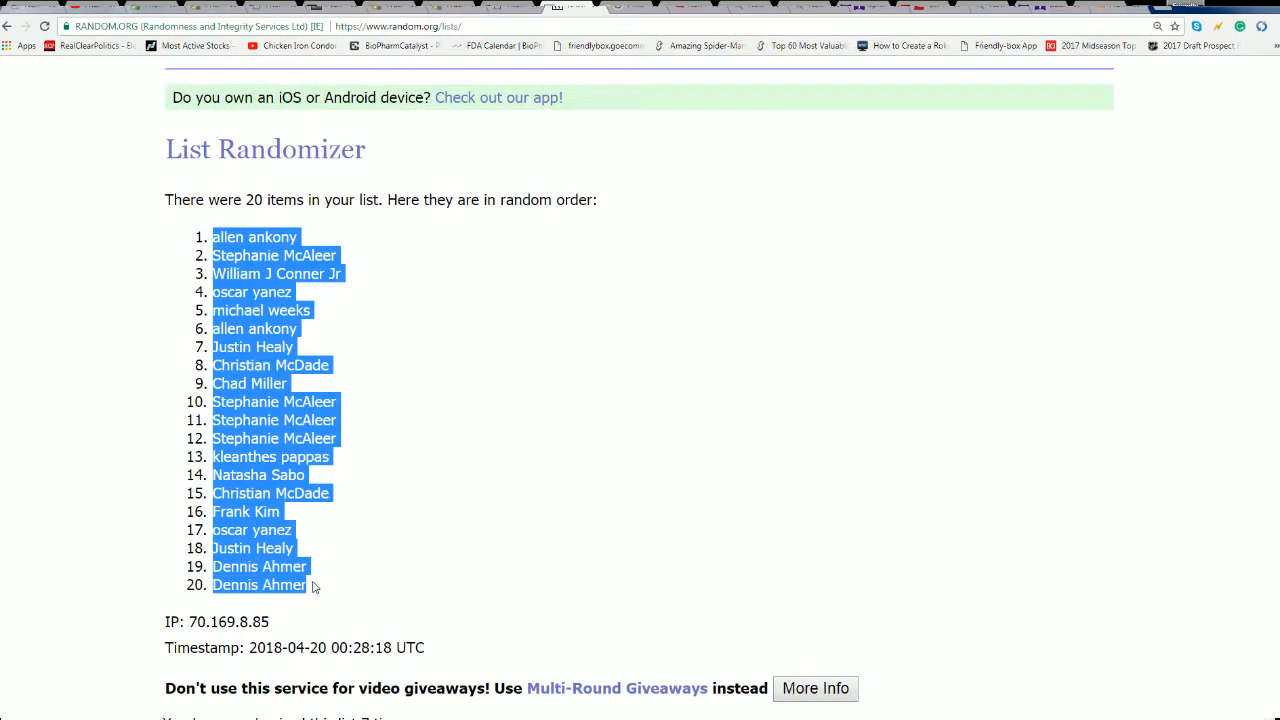
right_click(300, 428)
left_click(340, 443)
Step: Paste the randomized names into Excel under Owners at A2, keeping source formatting
key("alt+Tab")
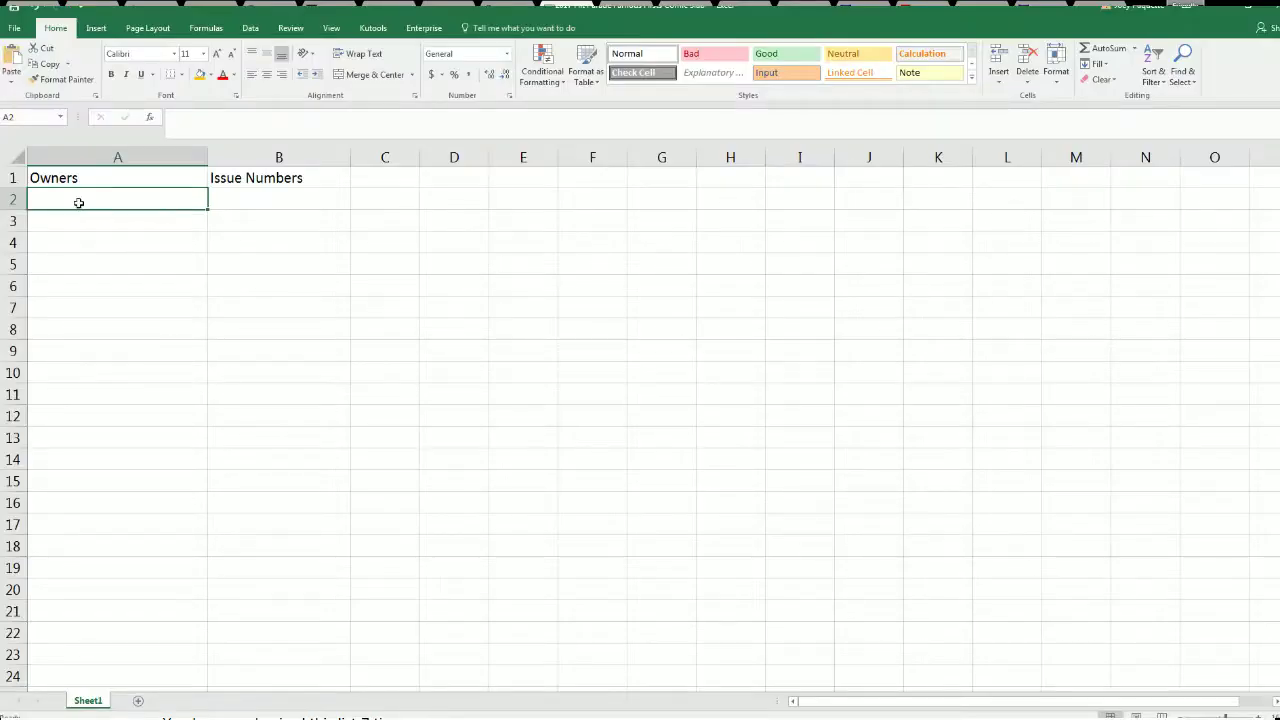
right_click(79, 203)
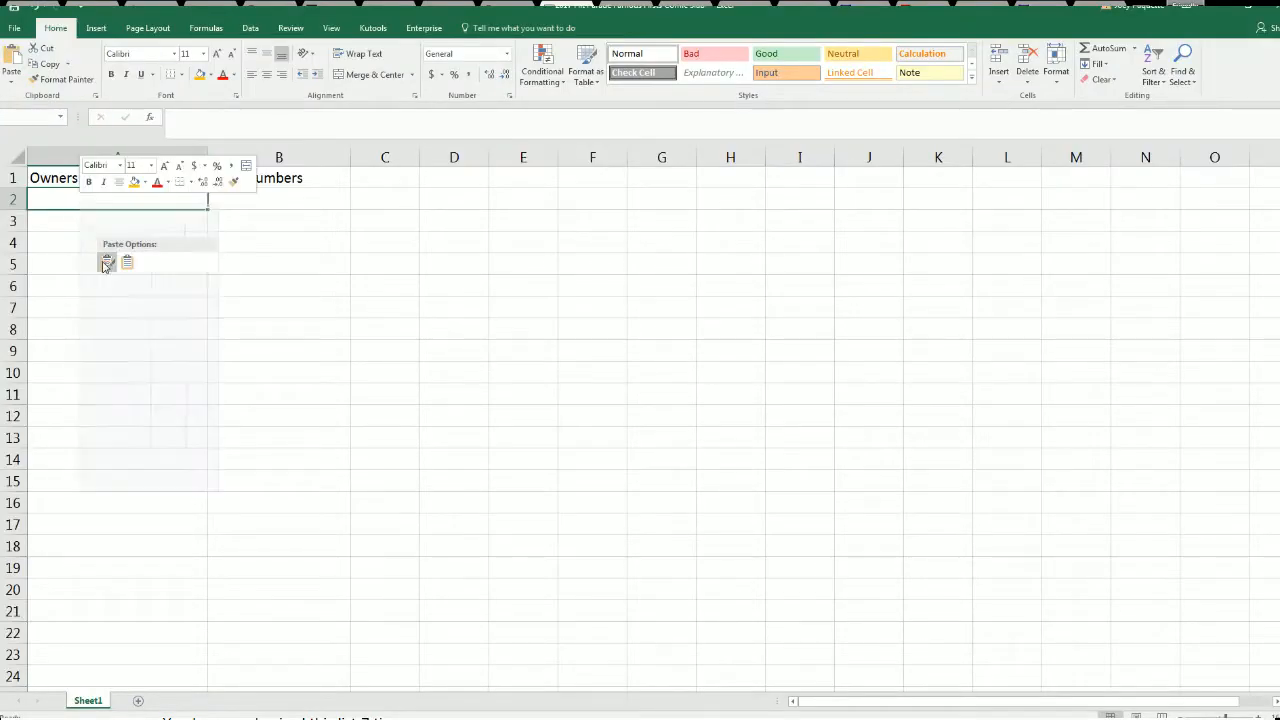
left_click(105, 262)
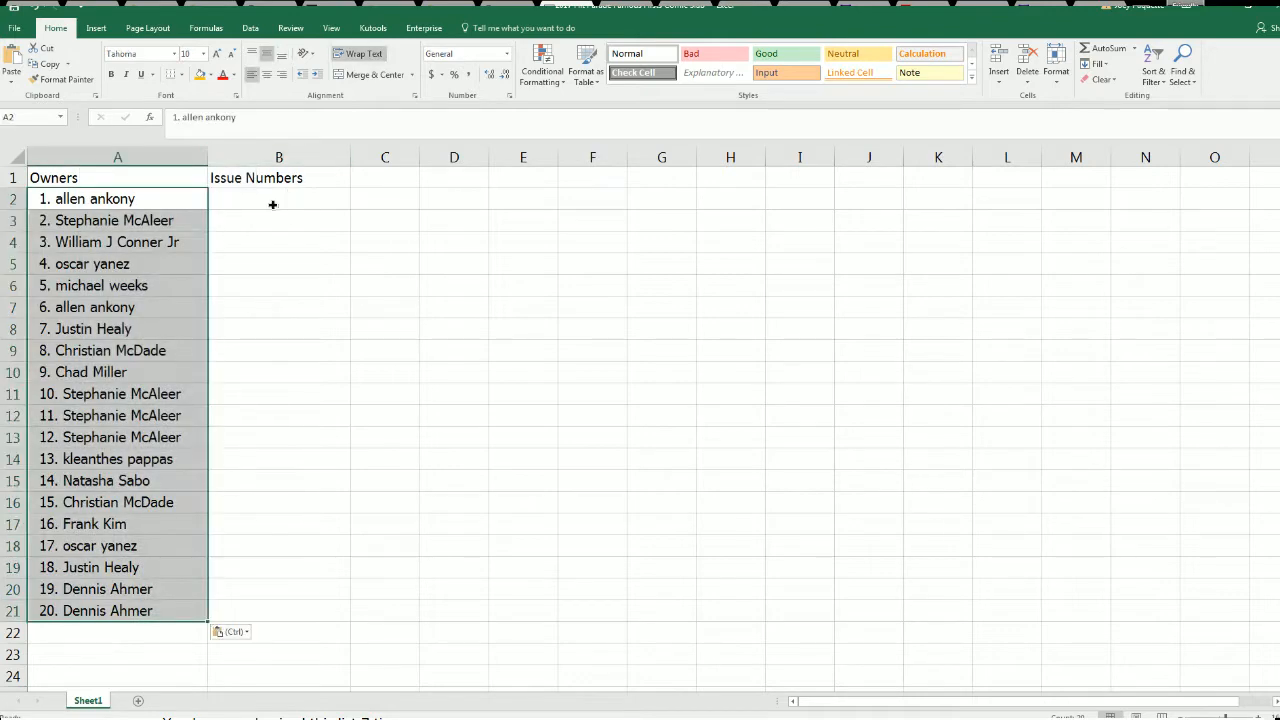
left_click(278, 199)
Step: Start a fresh List Randomizer form and return to the maximized Notepad list
left_click(1185, 8)
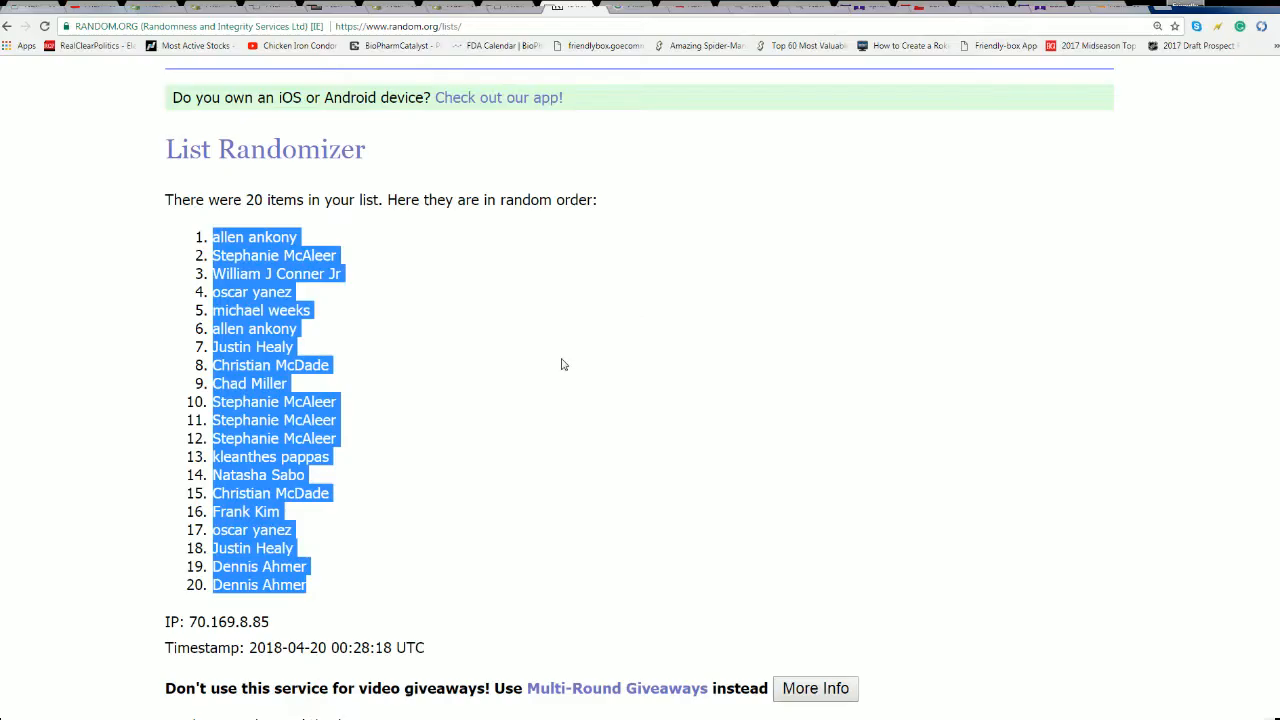
scroll(640, 360, "up", 5)
scroll(540, 340, "up", 3)
left_click(459, 122)
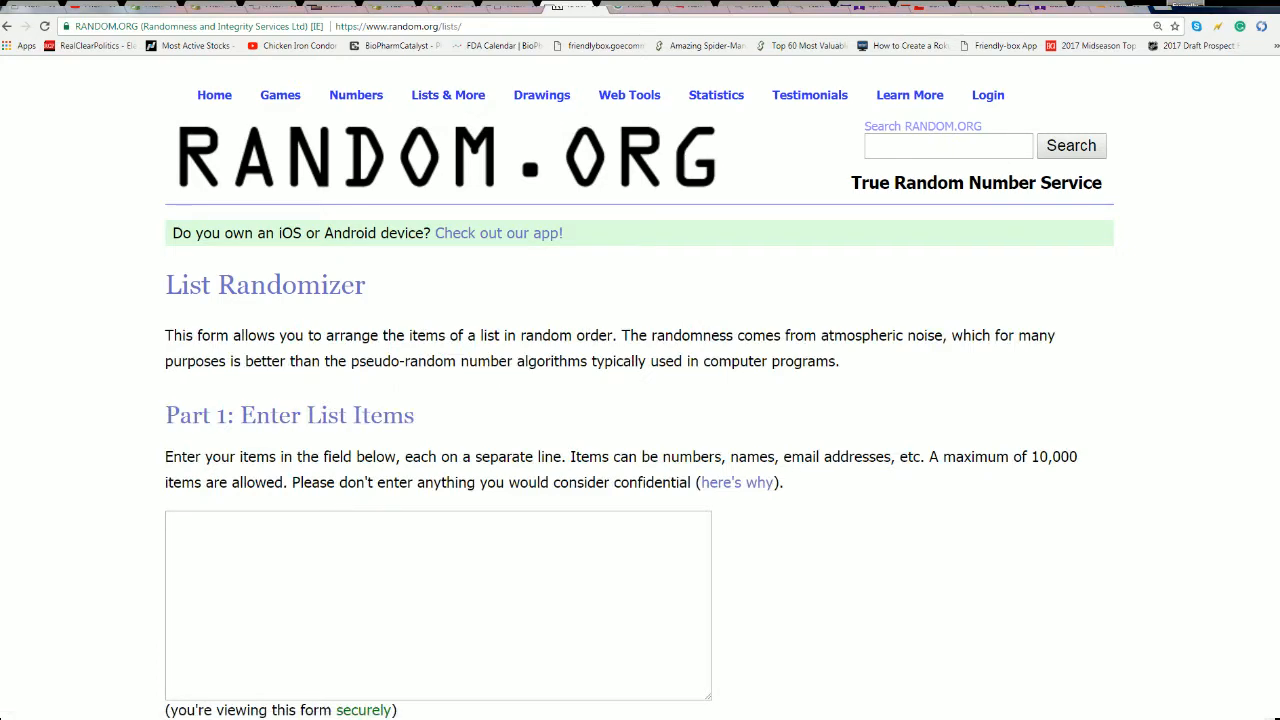
key("alt+Tab")
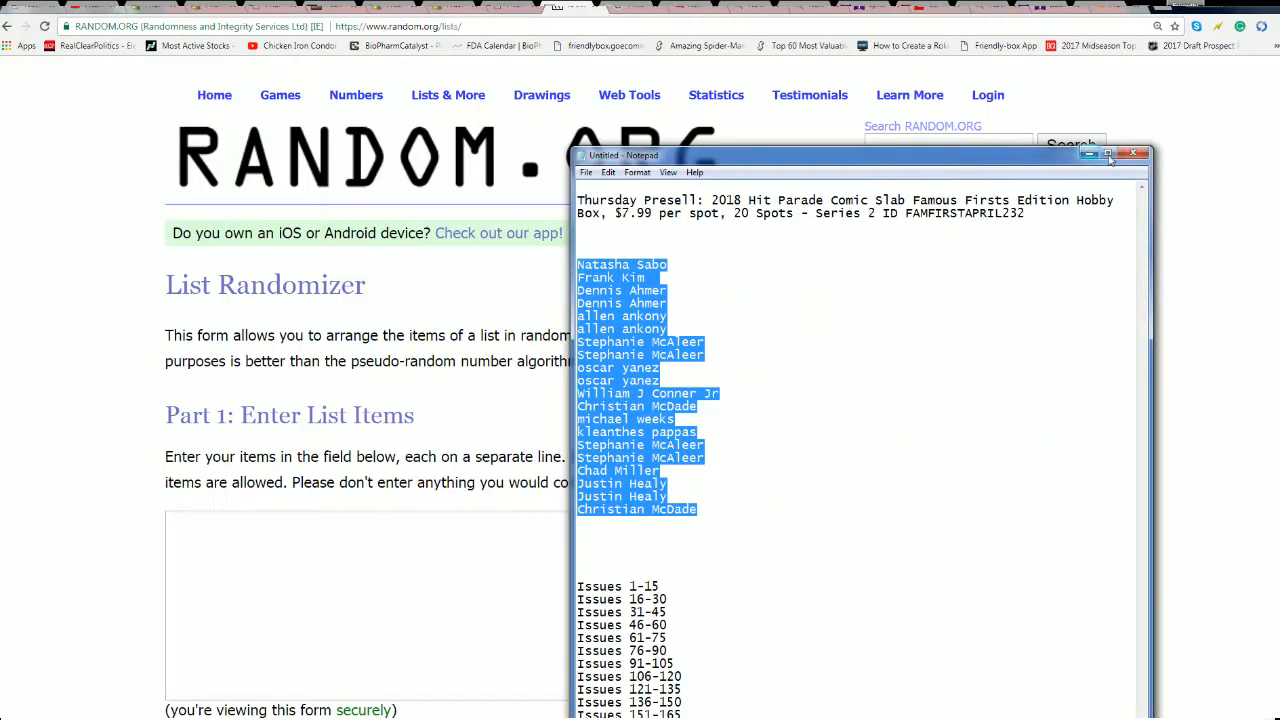
left_click(1108, 155)
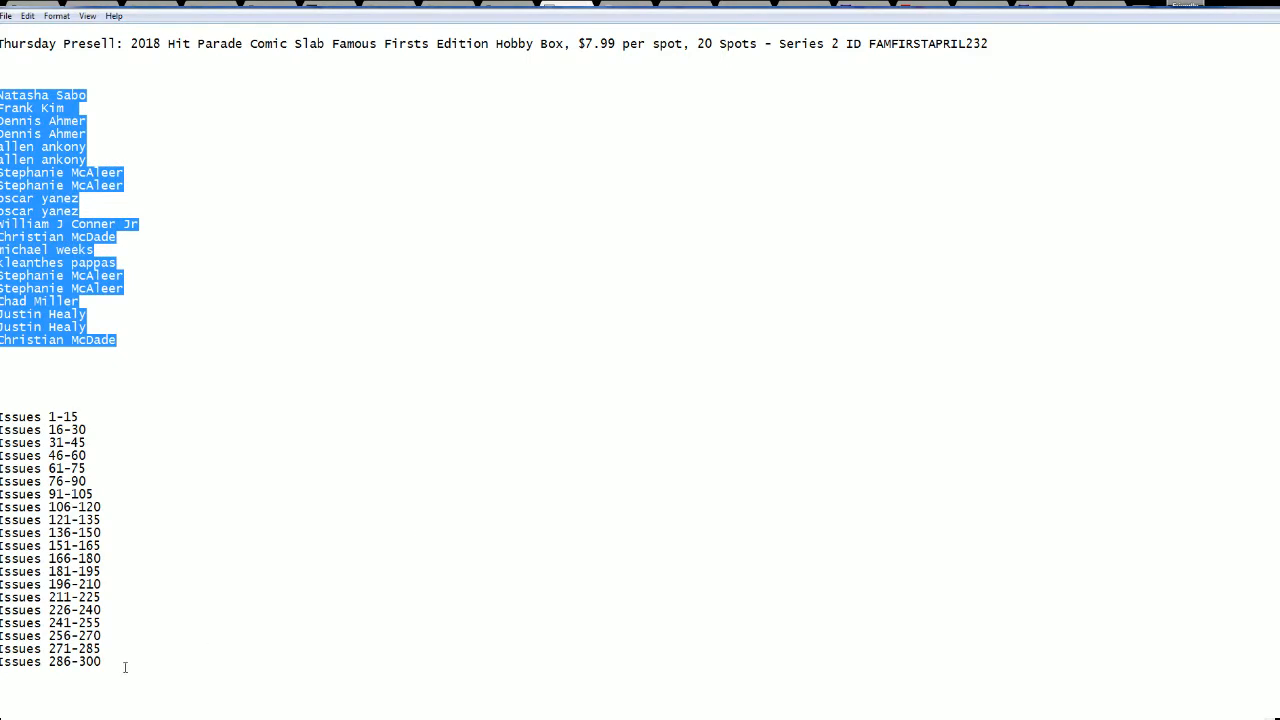
Step: Copy the 20 Issues ranges (1-15 to 286-300) and bring the randomizer page forward
left_click_drag(124, 665, 0, 416)
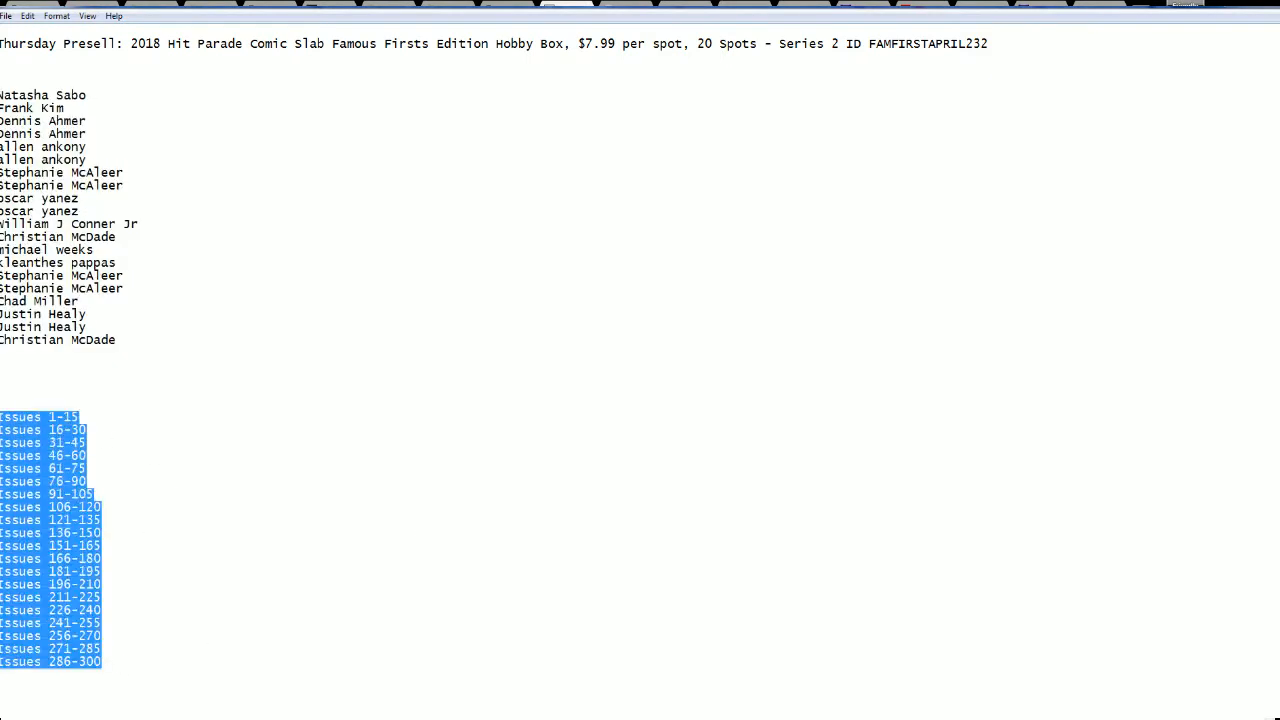
right_click(10, 440)
left_click(50, 492)
left_click(1231, 9)
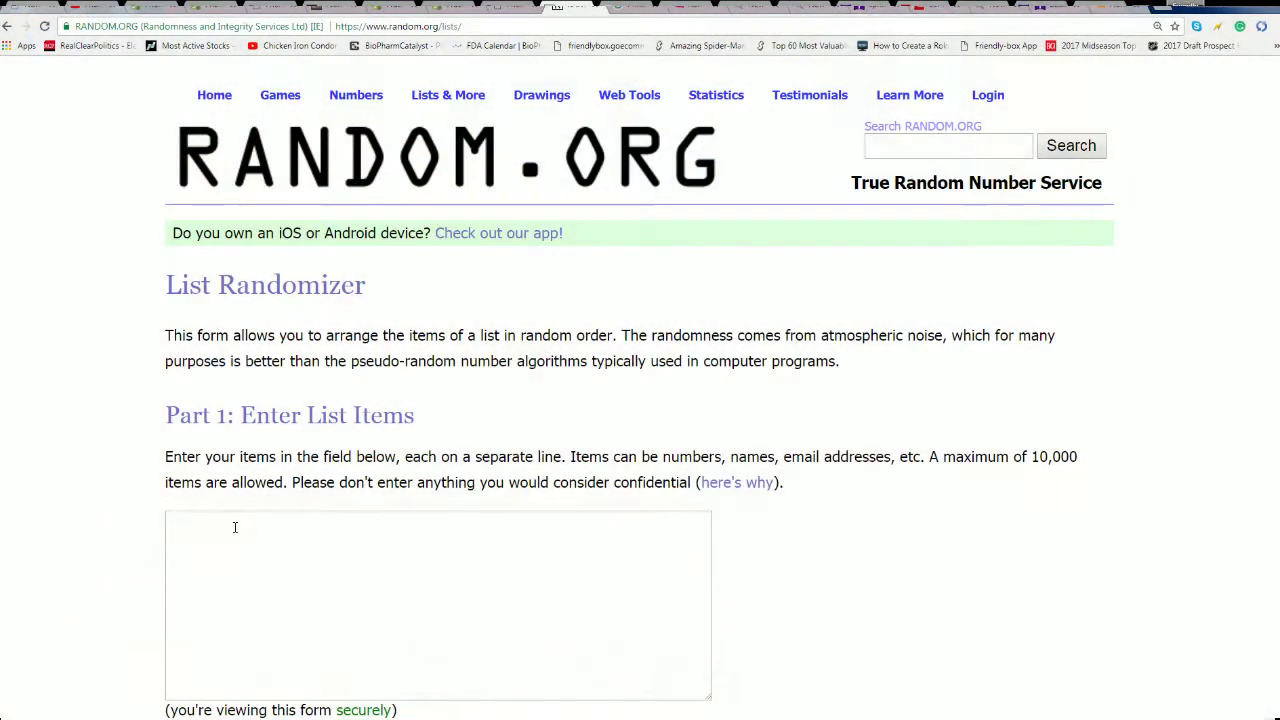
Step: Paste the issue ranges into the randomizer and reshuffle them seven times
right_click(237, 530)
left_click(300, 415)
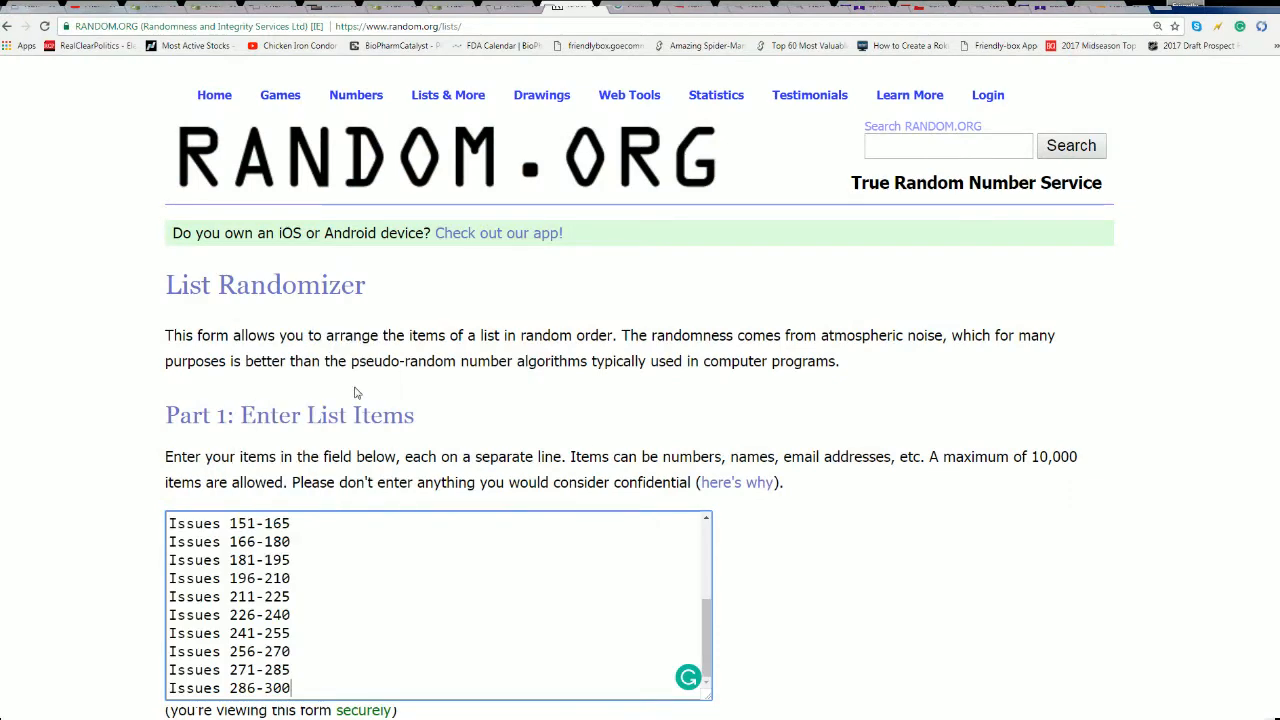
scroll(845, 569, "down", 3)
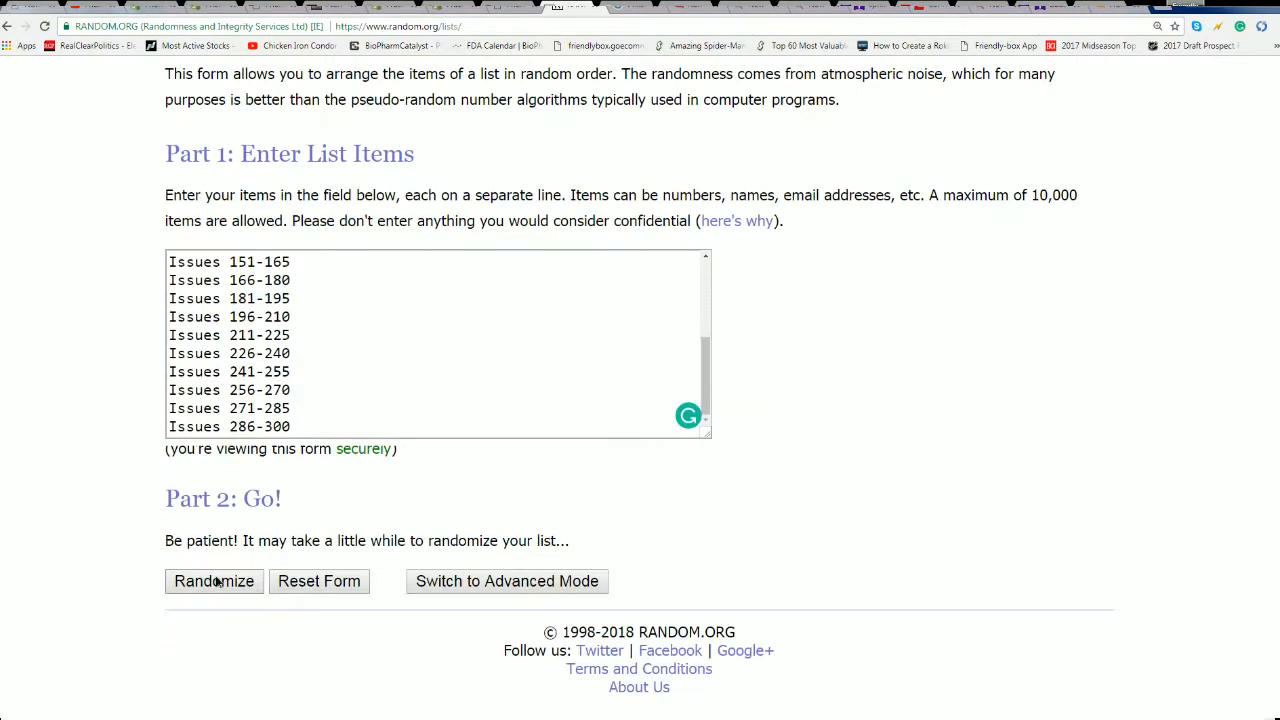
left_click(216, 582)
scroll(440, 490, "down", 3)
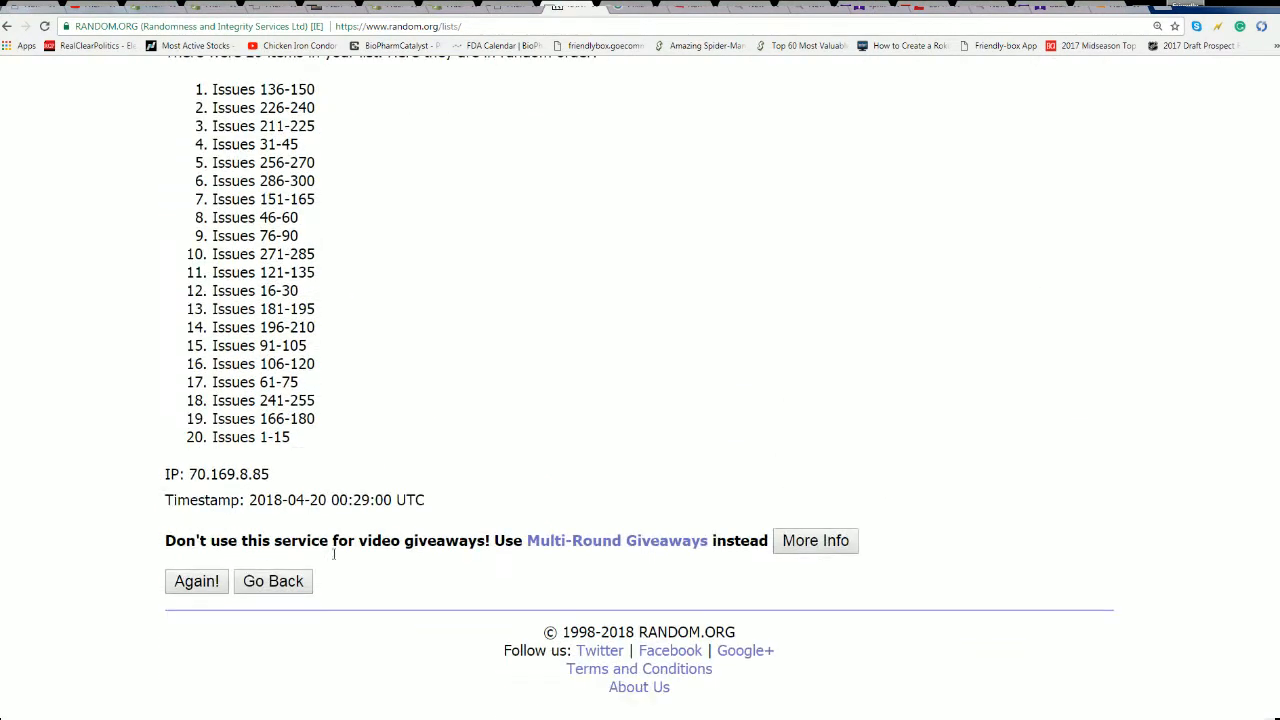
left_click(196, 581)
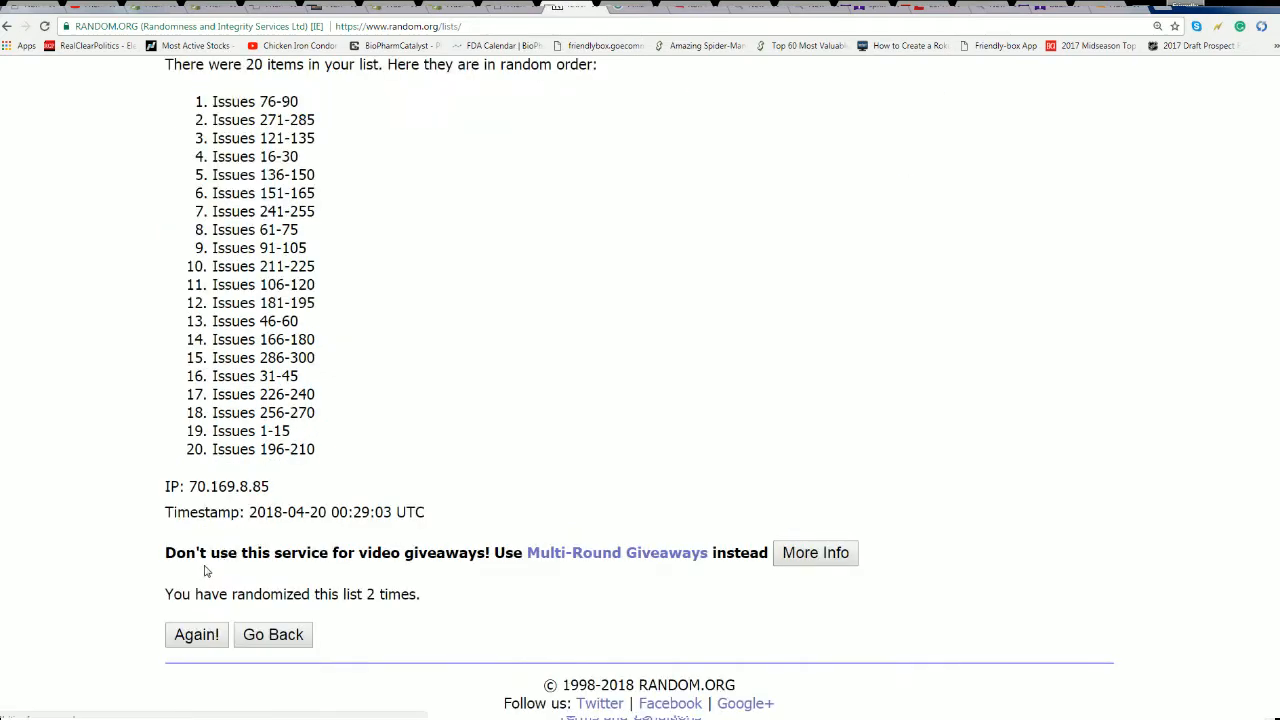
left_click(196, 634)
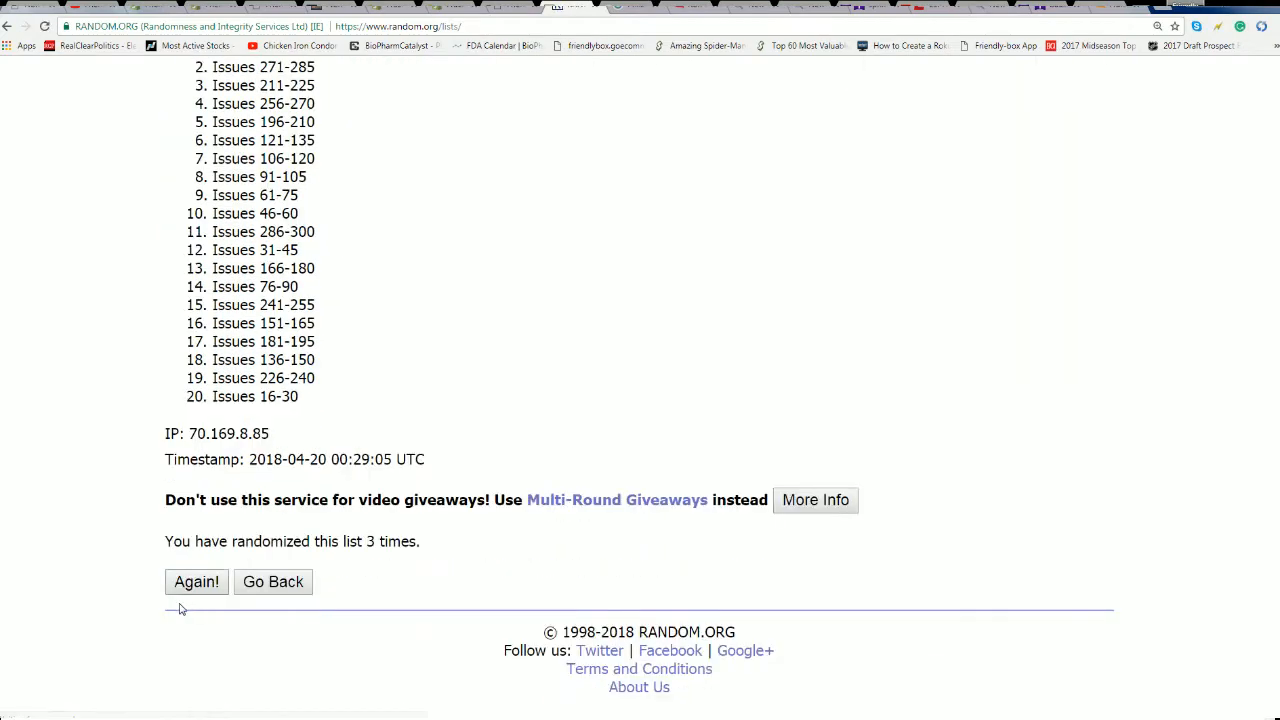
left_click(193, 584)
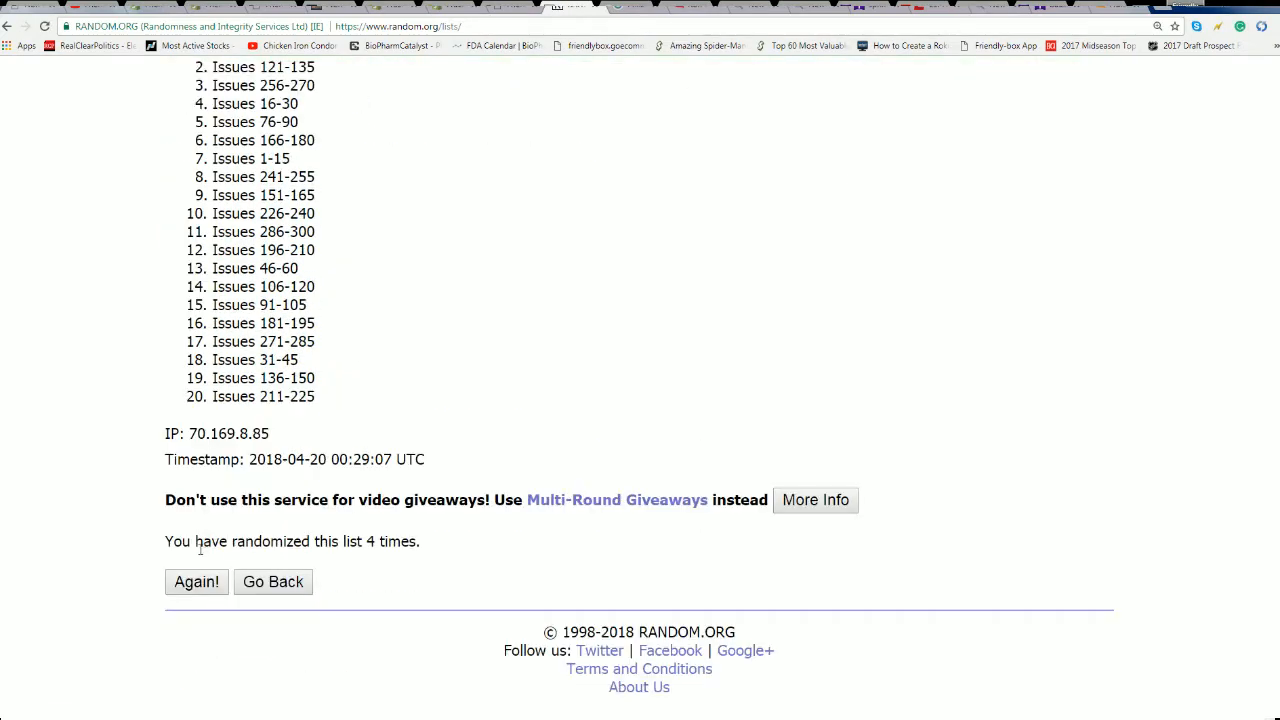
left_click(207, 585)
scroll(200, 597, "down", 5)
left_click(190, 585)
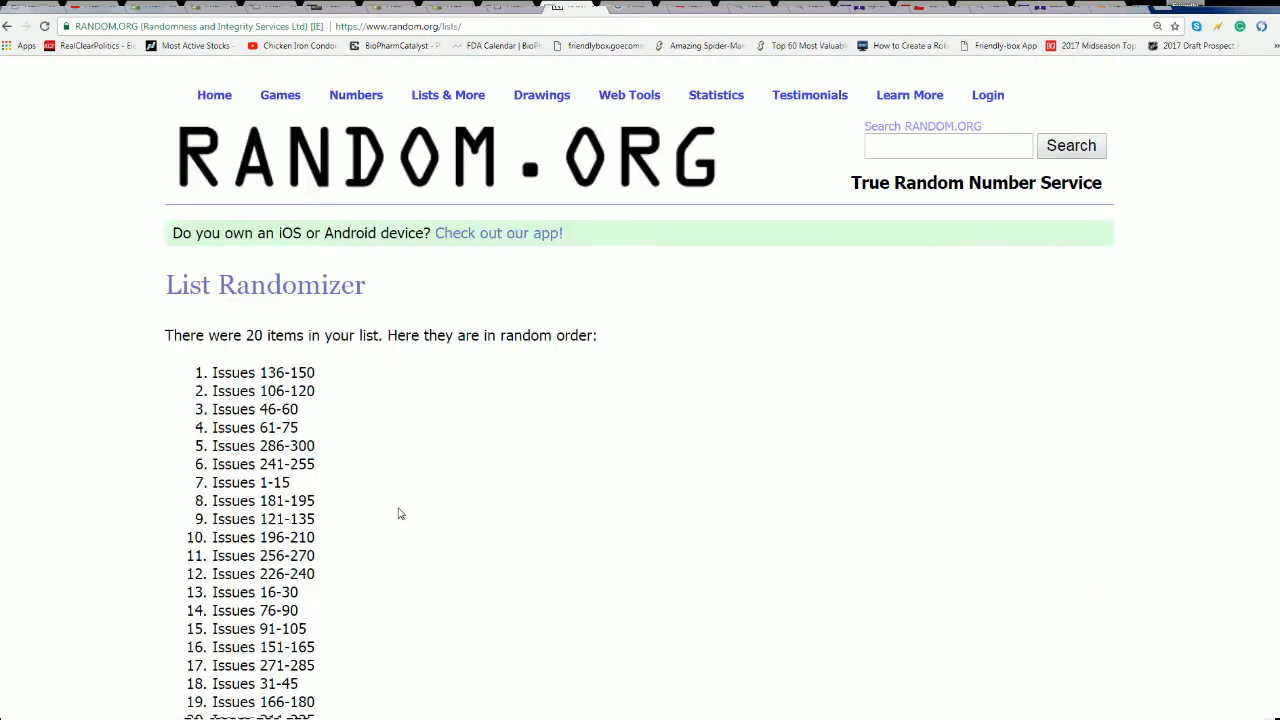
scroll(397, 514, "down", 5)
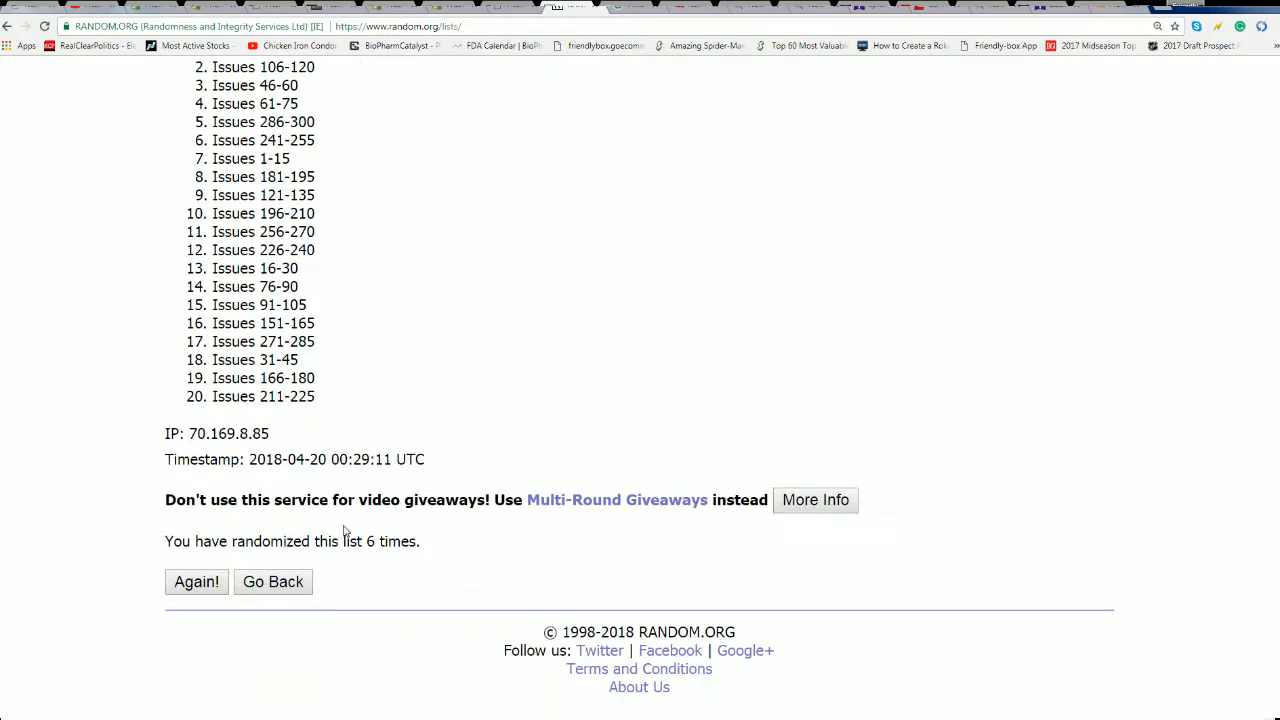
left_click(196, 581)
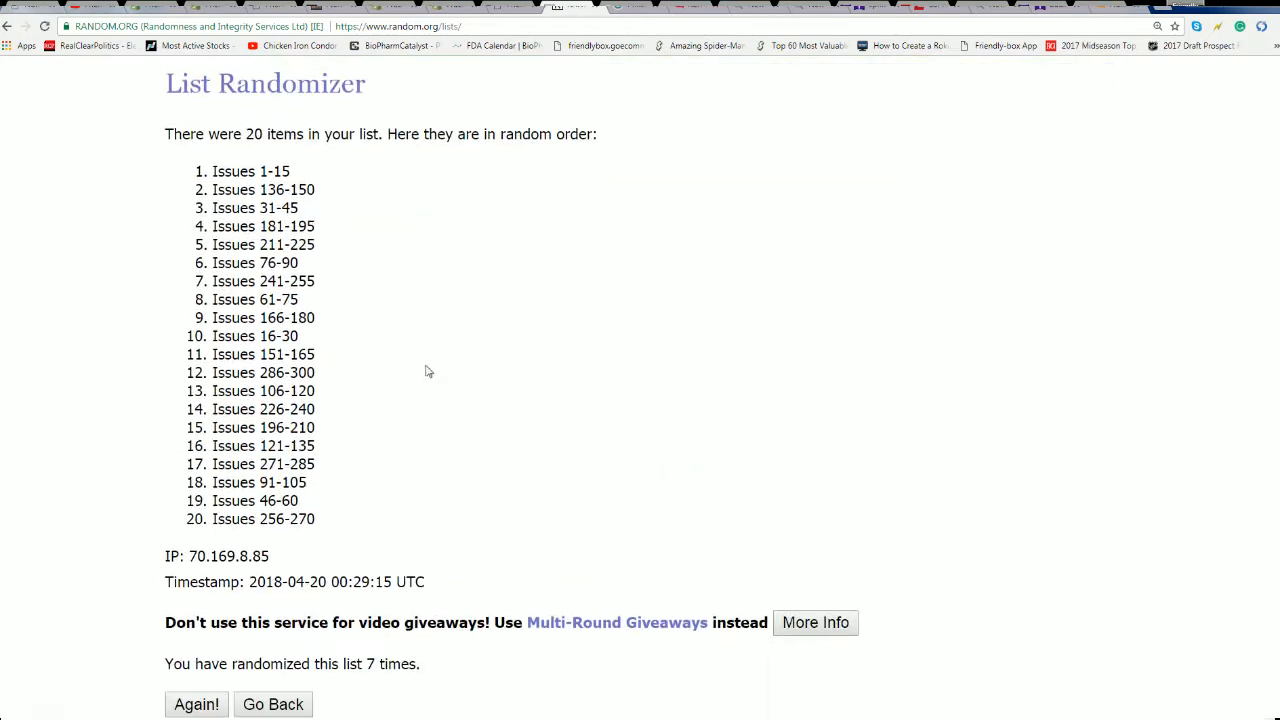
Step: Copy the 20 shuffled issue ranges from Issues 1-15 to 256-270
left_click_drag(208, 170, 305, 512)
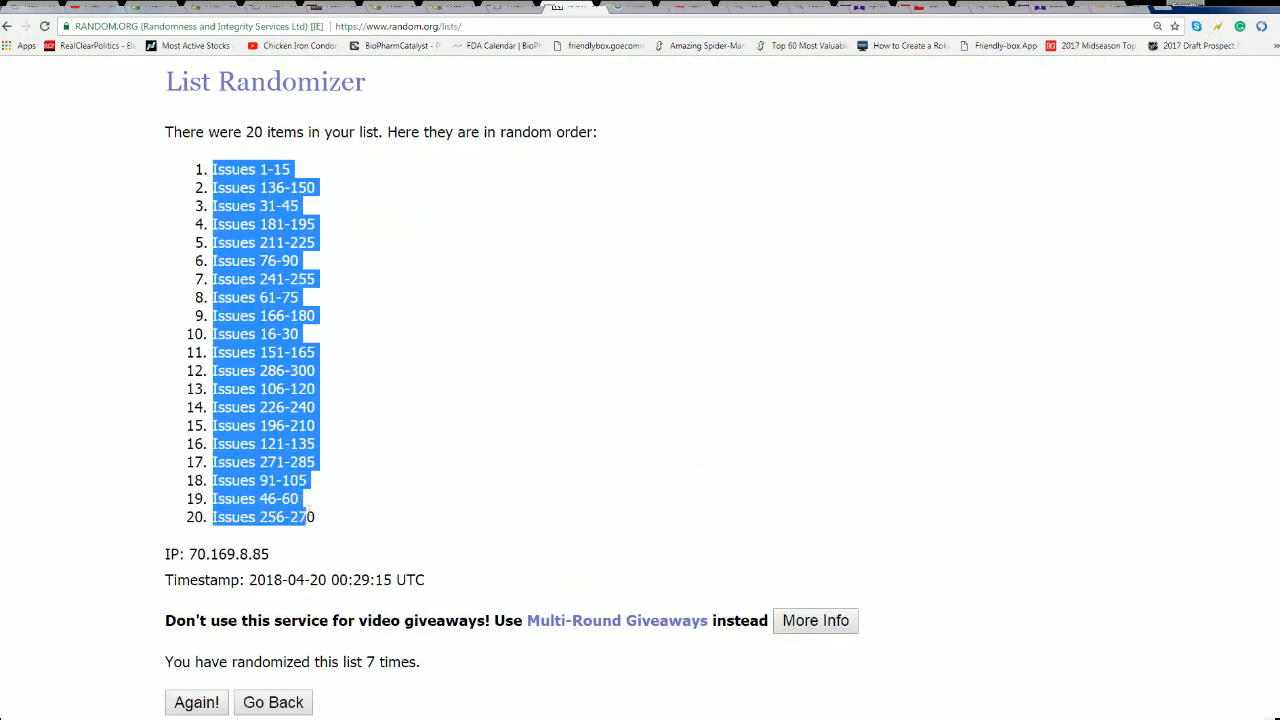
right_click(262, 350)
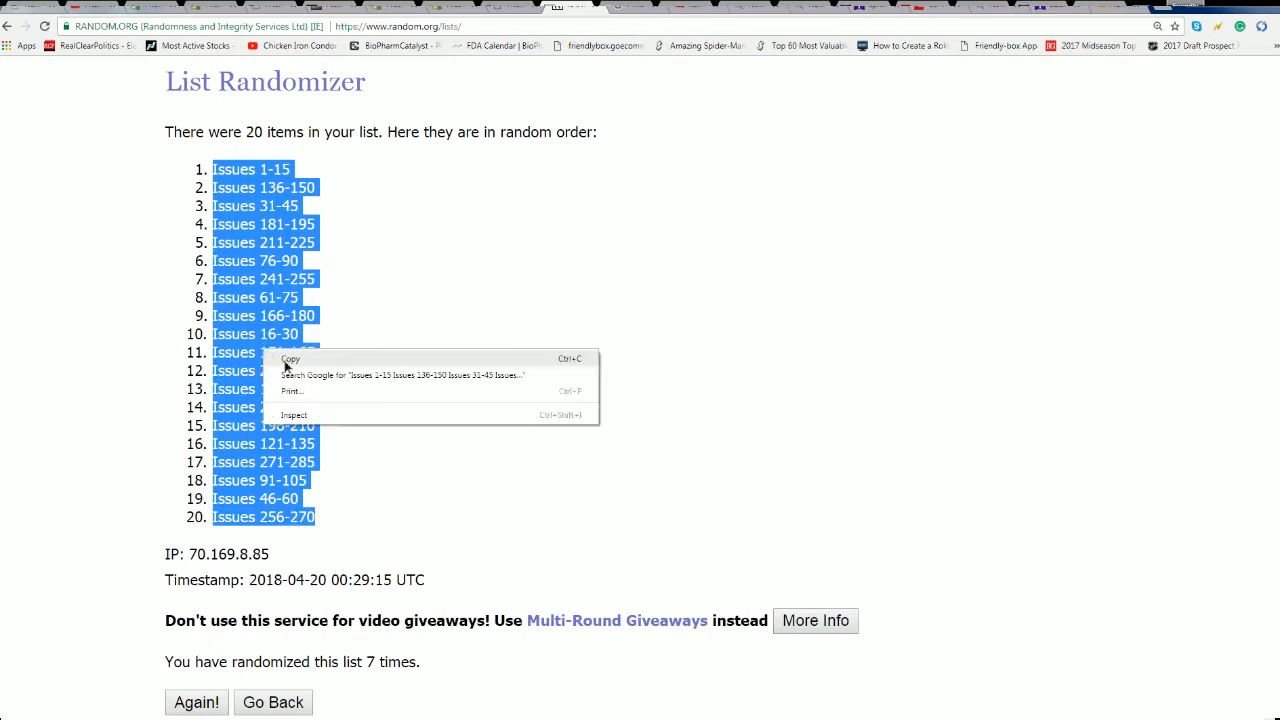
left_click(290, 359)
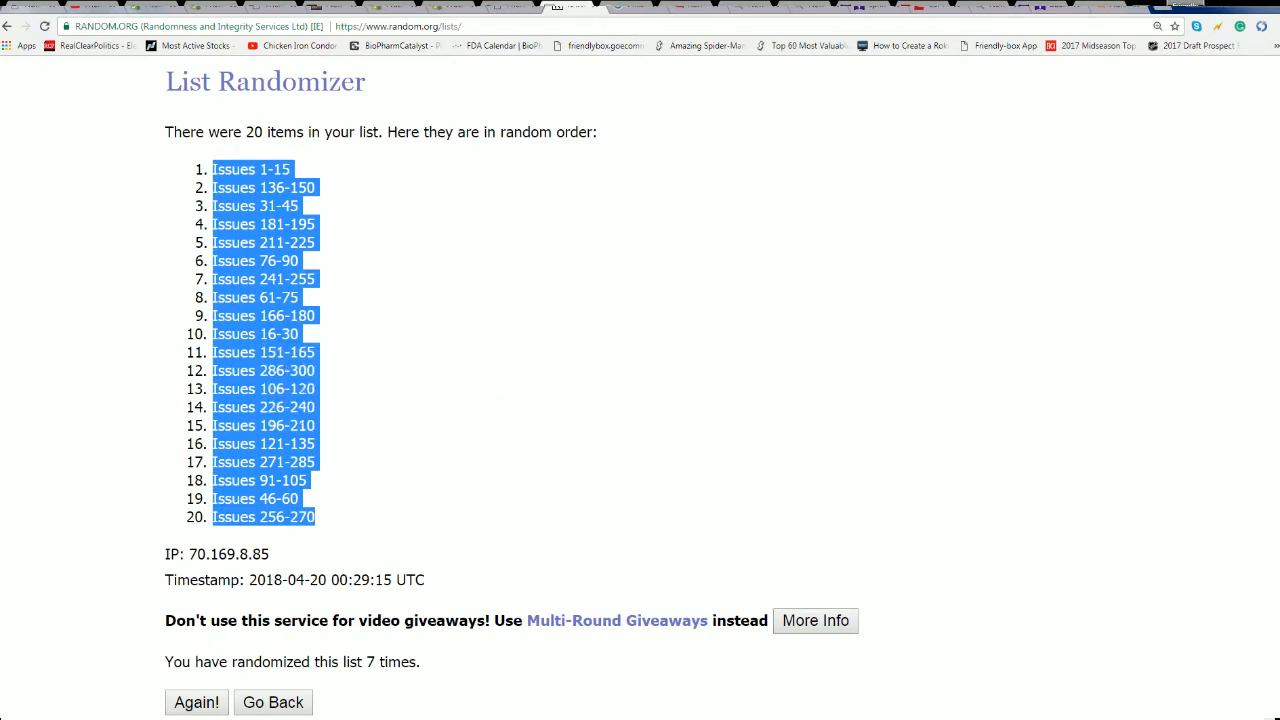
Step: Paste the shuffled ranges into Excel under Issue Numbers at B2
key("alt+Tab")
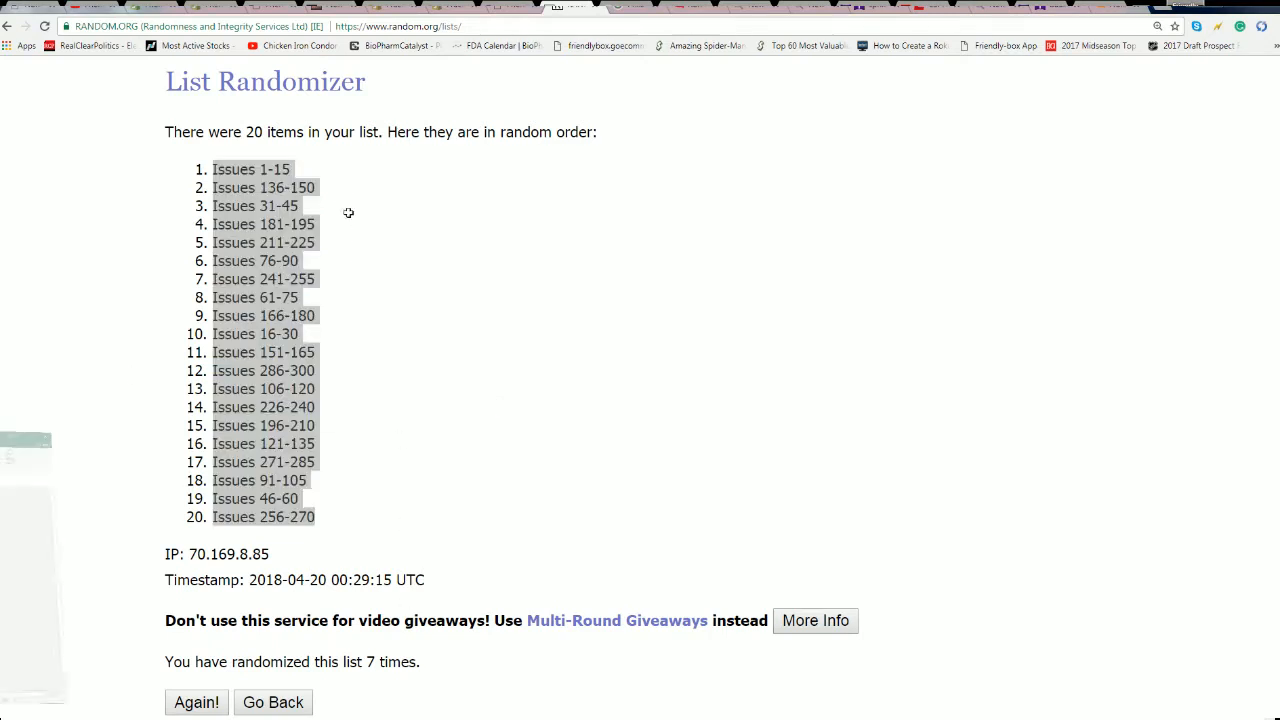
key("alt+Tab")
right_click(231, 199)
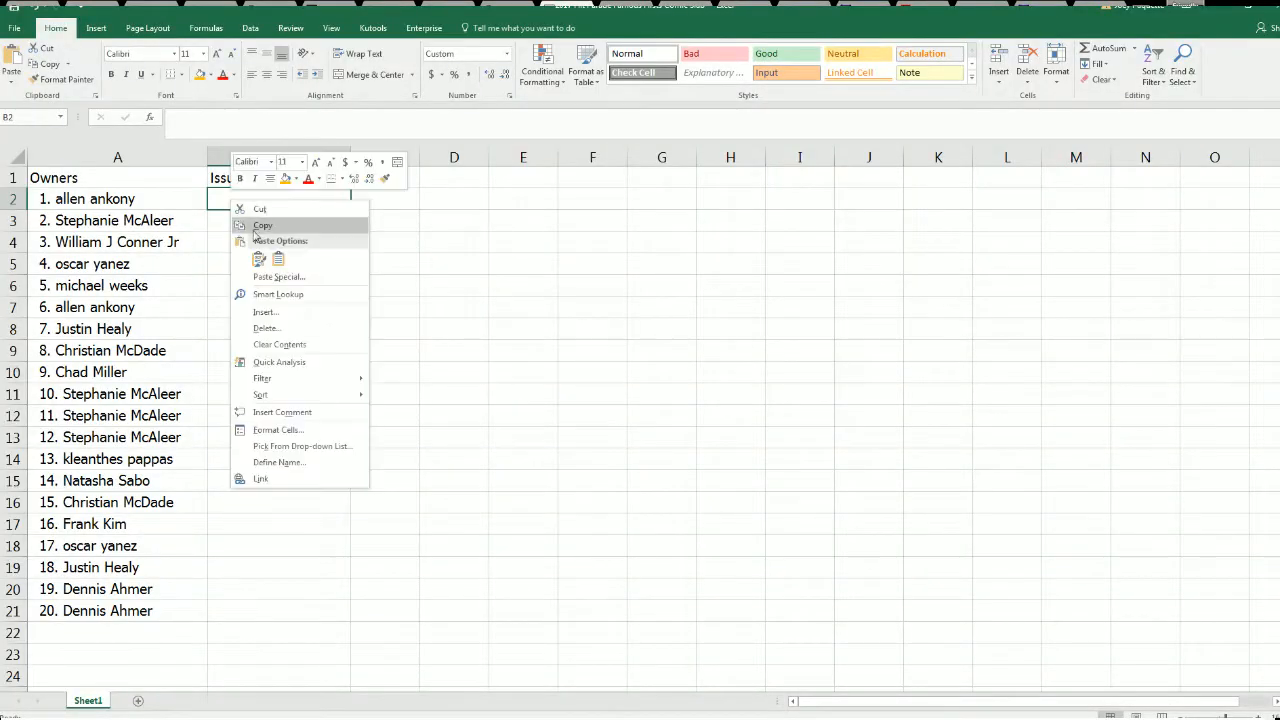
left_click(258, 258)
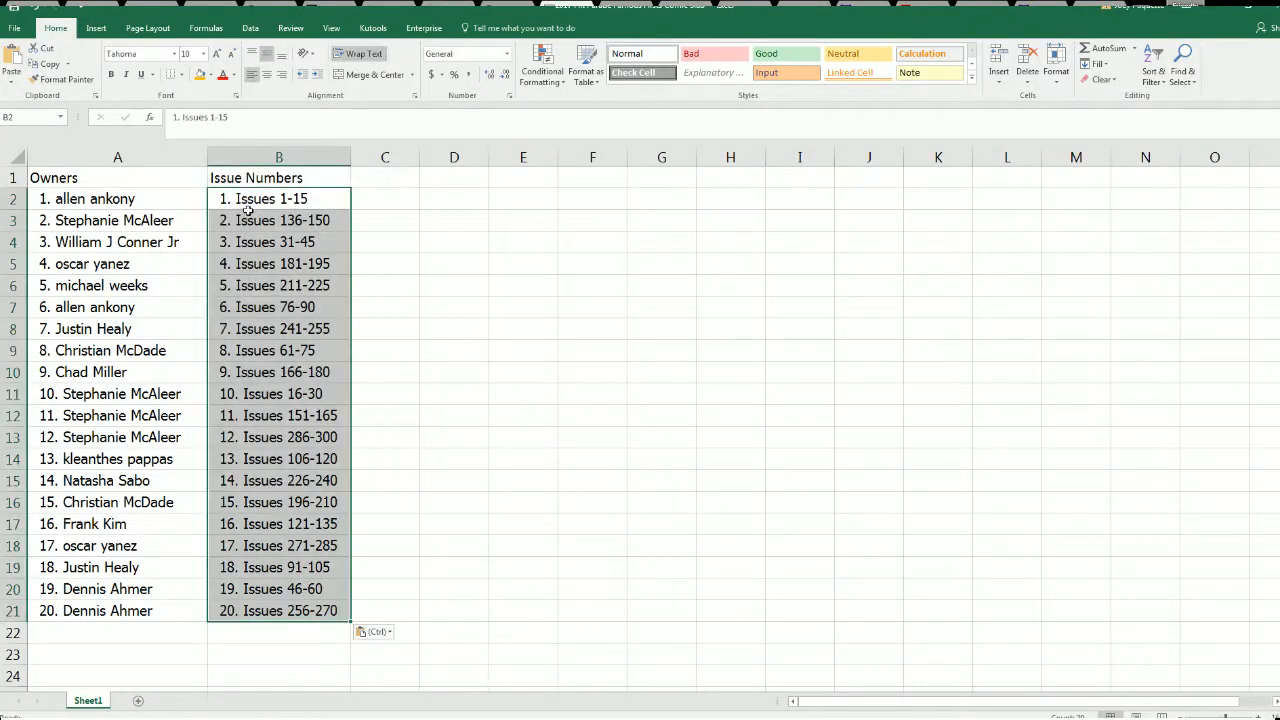